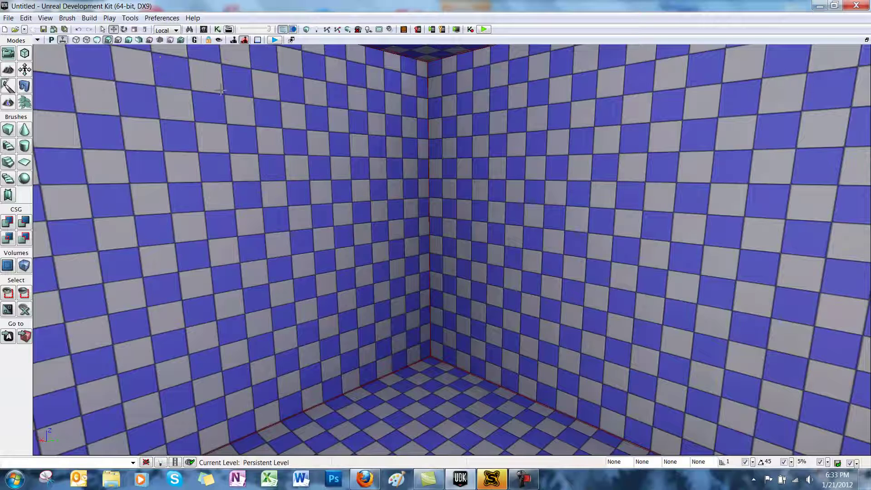
Add the SM_VendorCrate_01_E static mesh from the Content Browser to the room's floor near the corner as a RigidBody
click(203, 30)
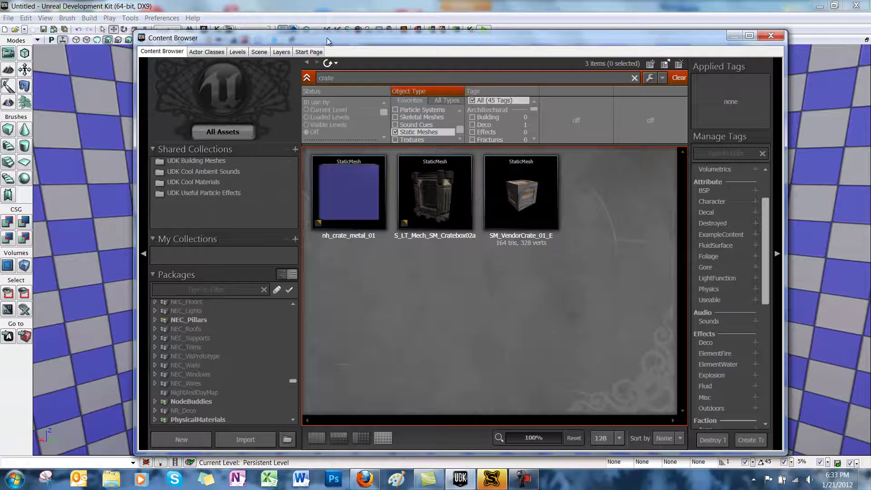
click(523, 183)
drag(492, 41, 736, 57)
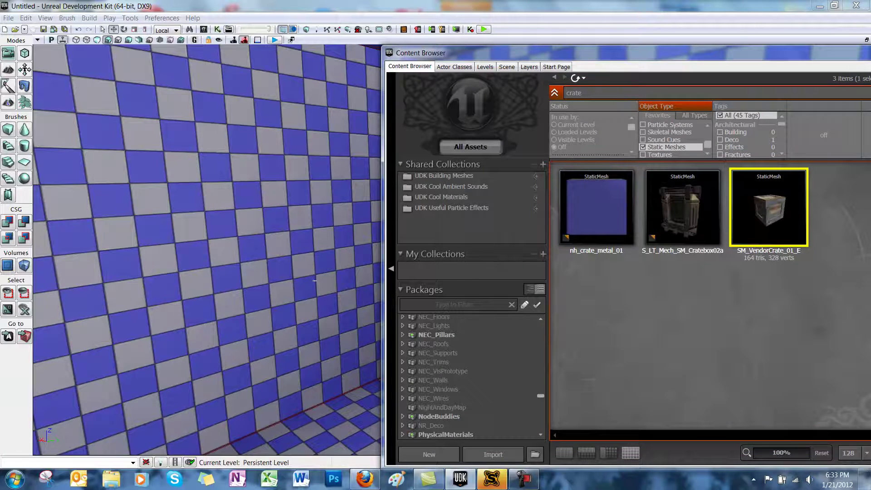
drag(316, 266, 308, 284)
right_drag(307, 285, 300, 293)
right_click(282, 292)
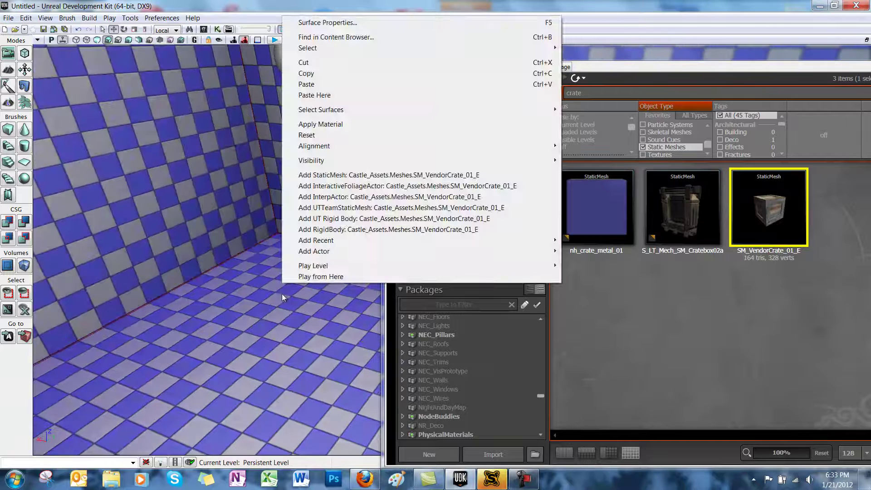
click(327, 231)
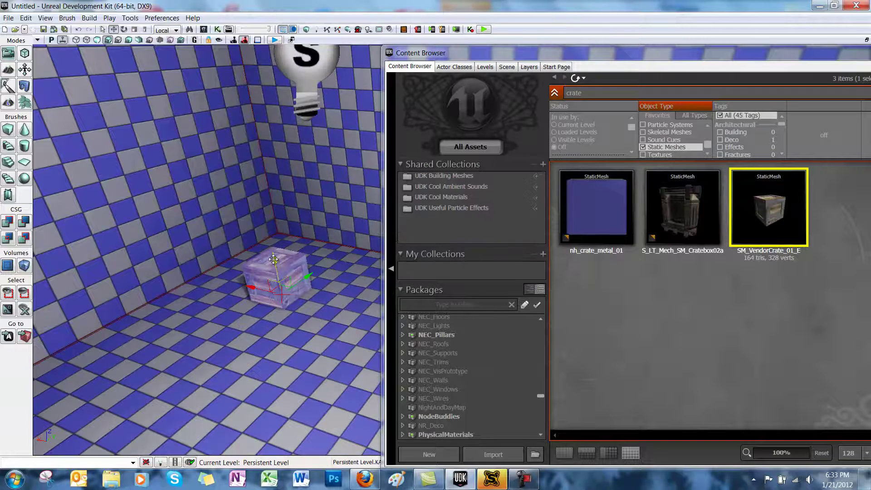
Raise the crate well above the floor along its vertical axis and close the Content Browser
drag(275, 236, 267, 141)
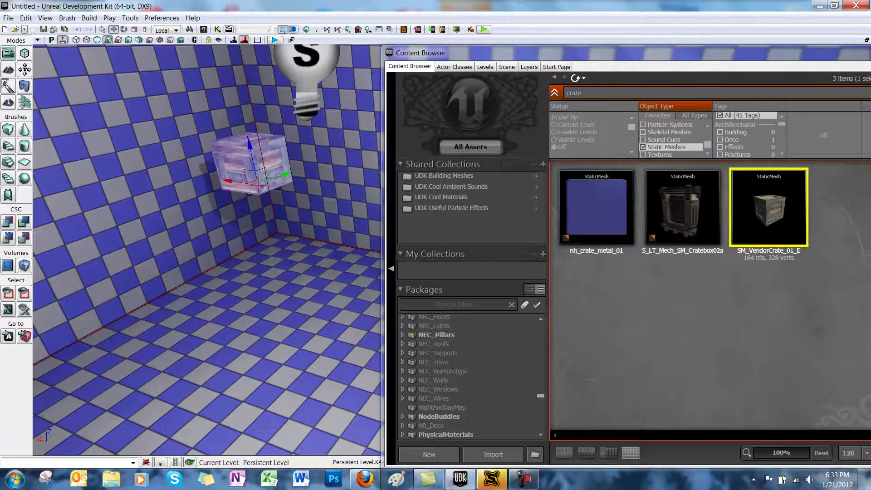
drag(713, 43, 452, 47)
click(755, 54)
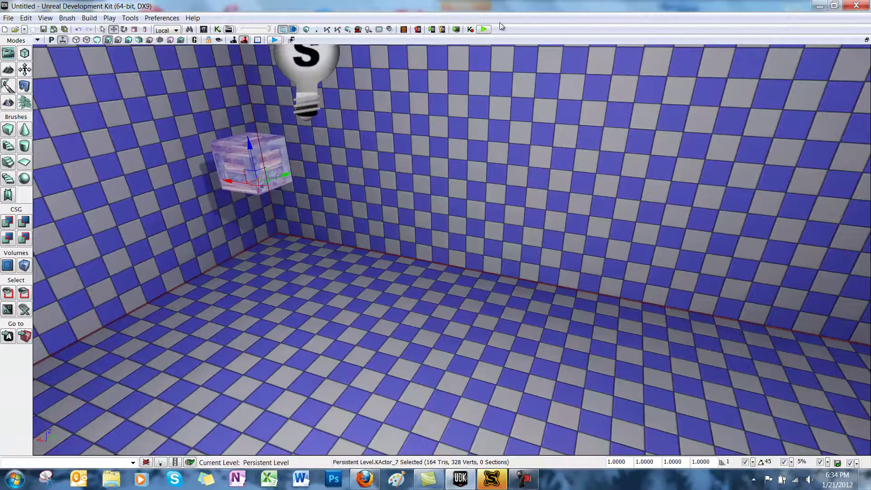
Play the level in the editor window, shoot the floating crate to test its physics, and end the preview
click(487, 29)
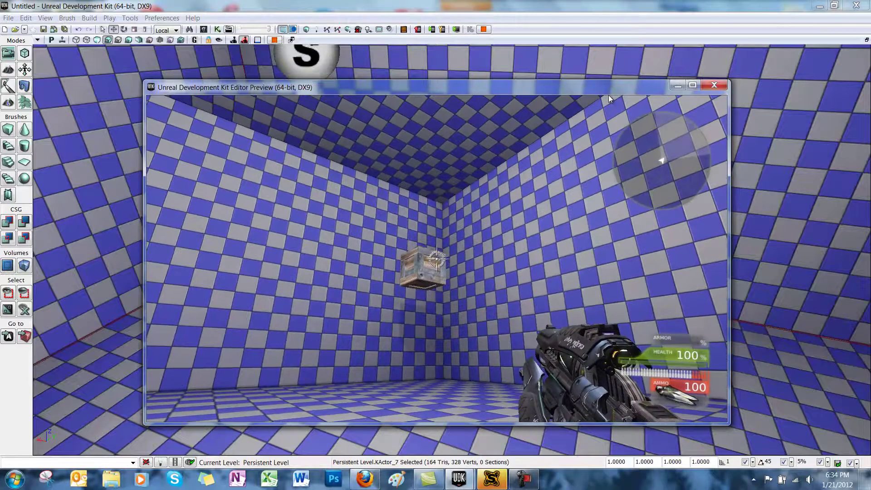
click(608, 94)
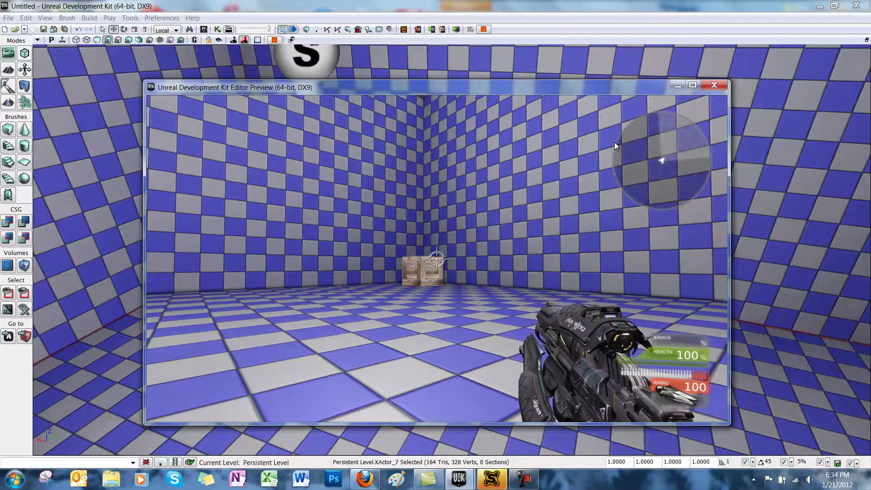
key(Escape)
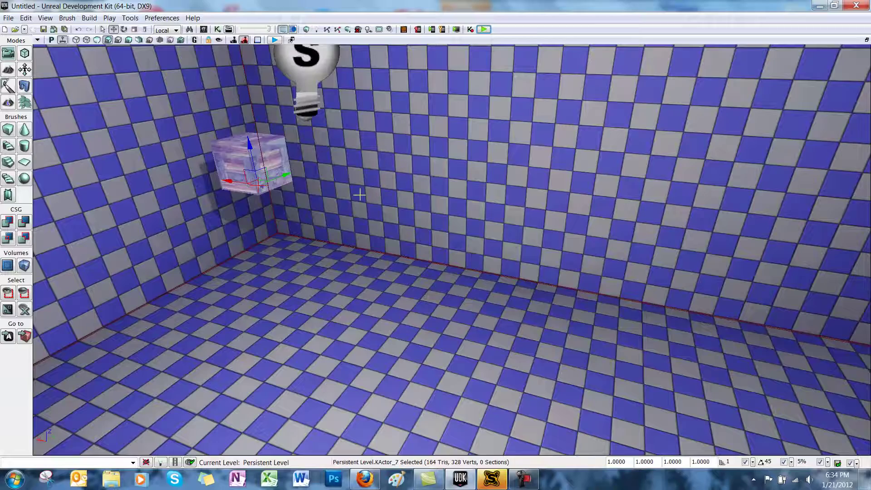
Duplicate the floating crate so a second one hangs in front of it, and enable Wake On Level Start for the front crate
right_drag(359, 195, 255, 145)
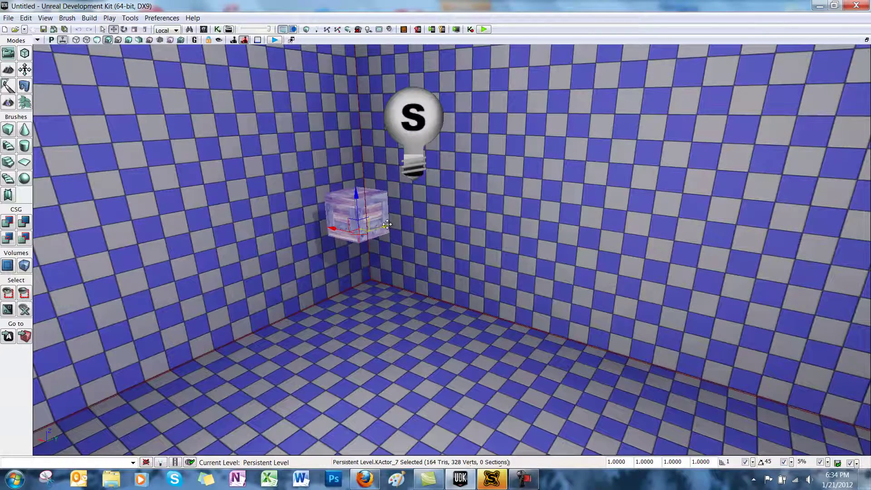
alt+drag(387, 224, 328, 256)
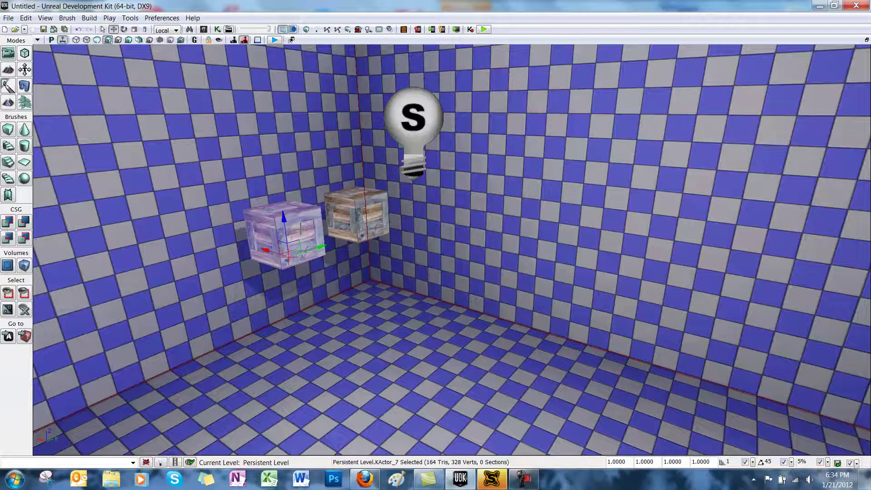
right_click(299, 231)
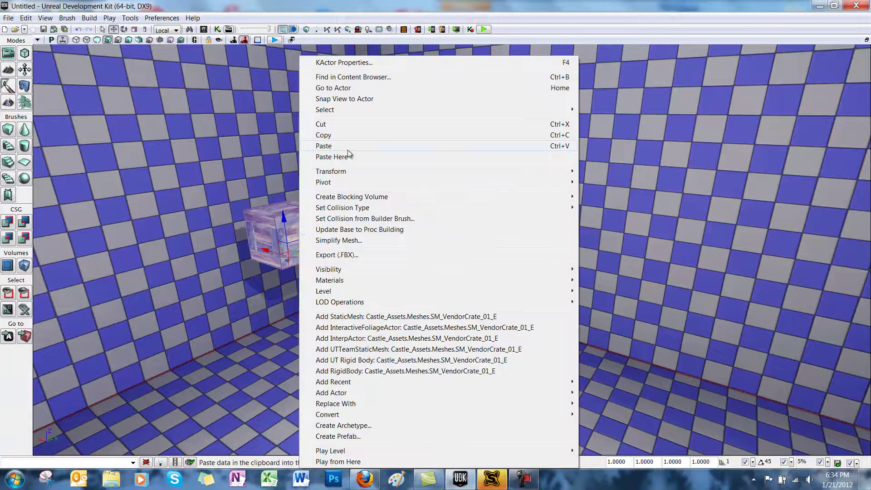
click(356, 64)
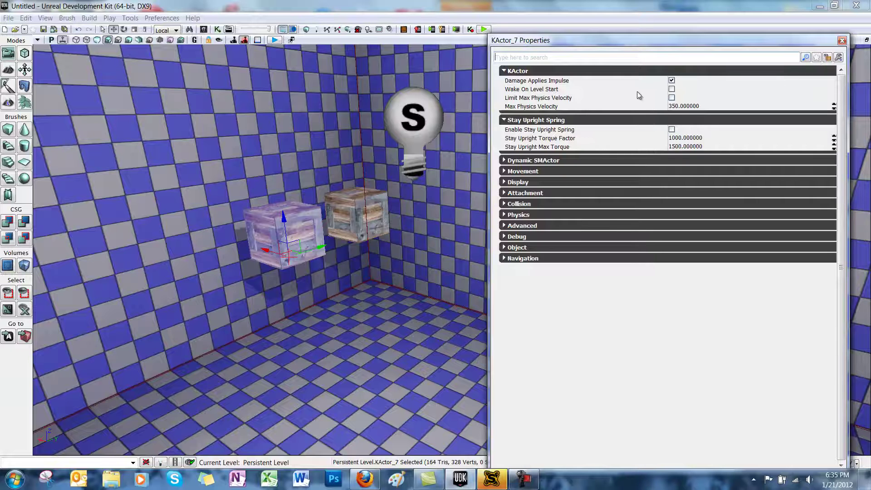
click(671, 89)
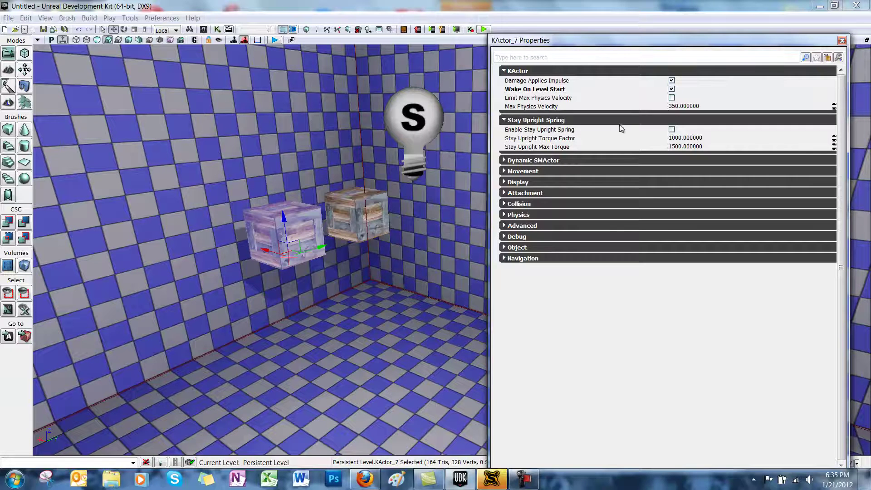
Play-test the level to compare how the two crates behave at level start, and end the preview
click(483, 29)
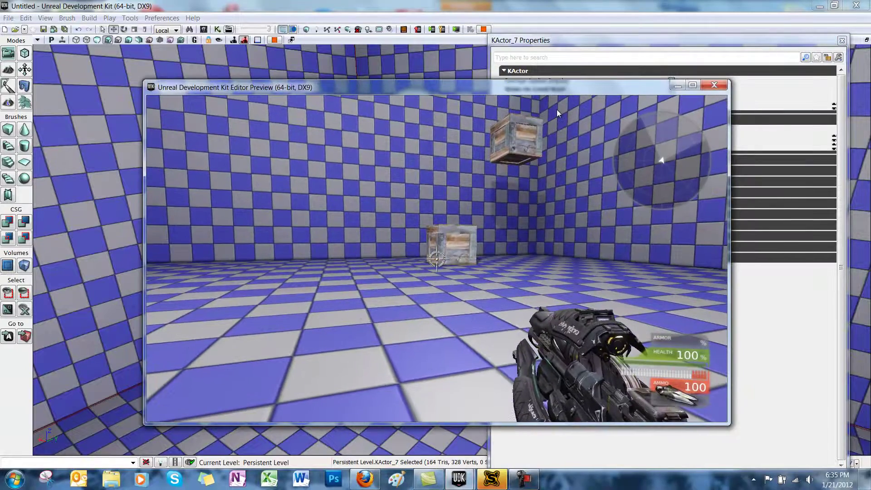
click(556, 110)
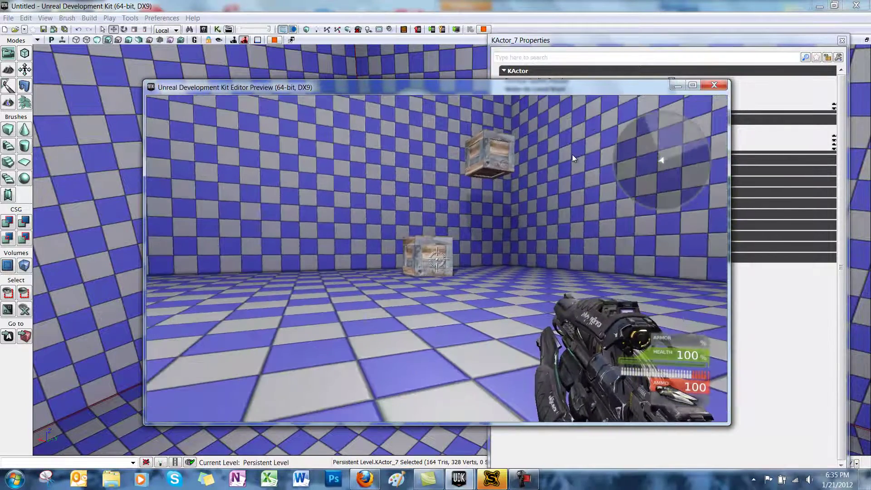
key(Escape)
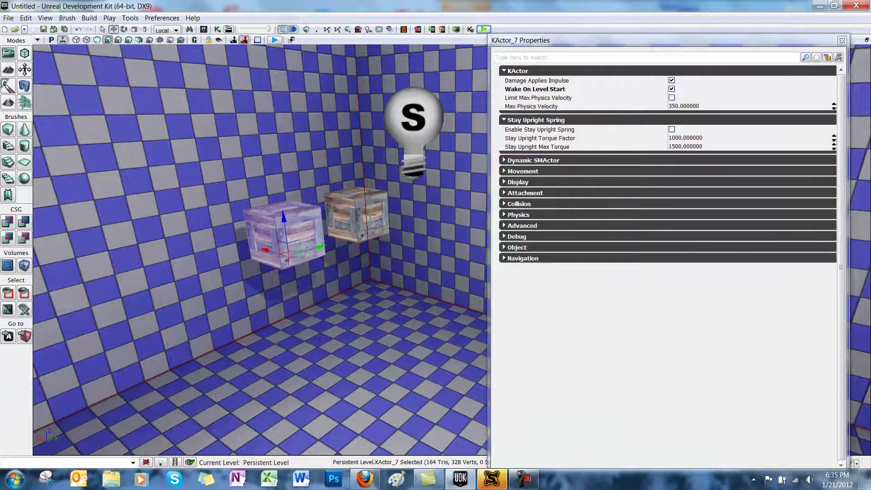
Turn off Damage Applies Impulse for the rear crate
click(365, 215)
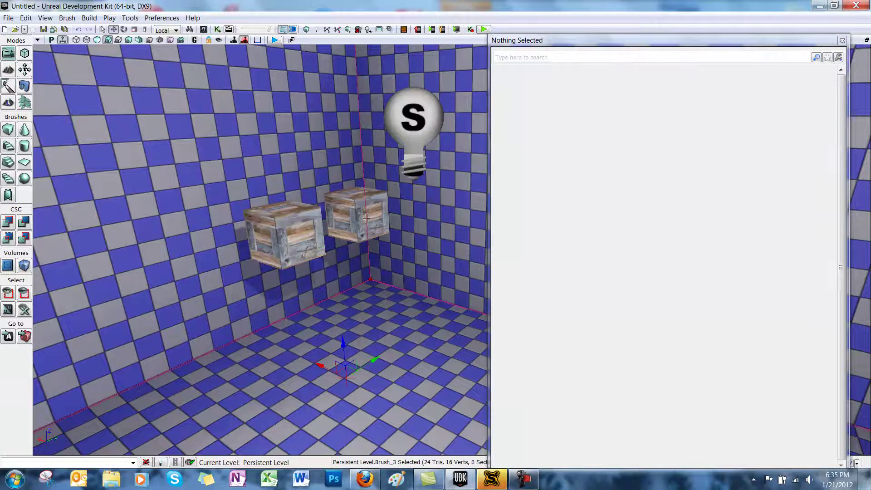
click(352, 207)
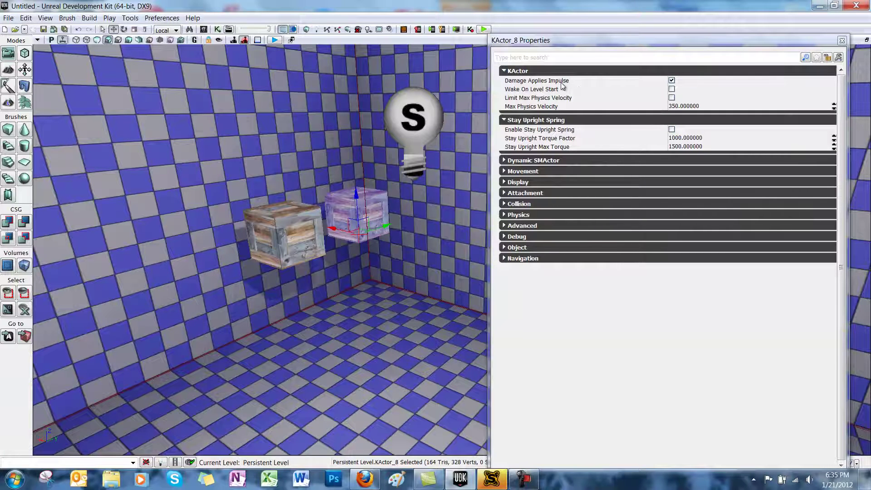
click(671, 80)
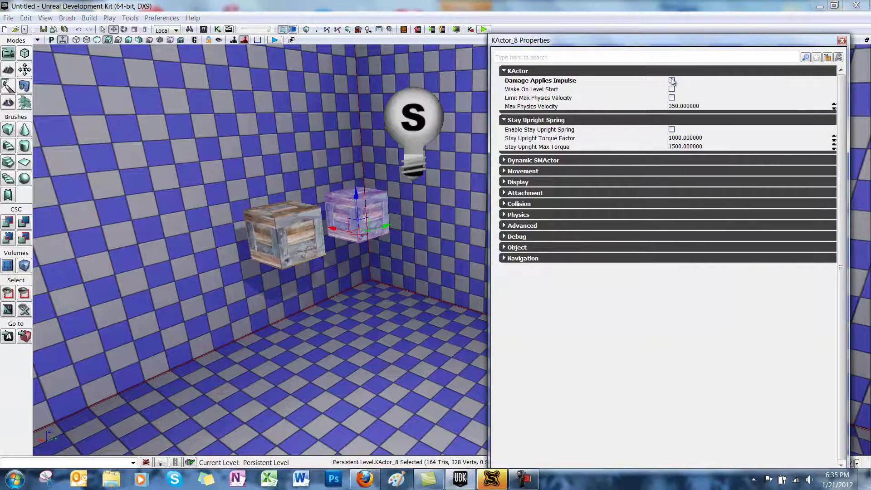
Play the level and shoot both crates to compare their reactions to damage, and end the preview
click(483, 29)
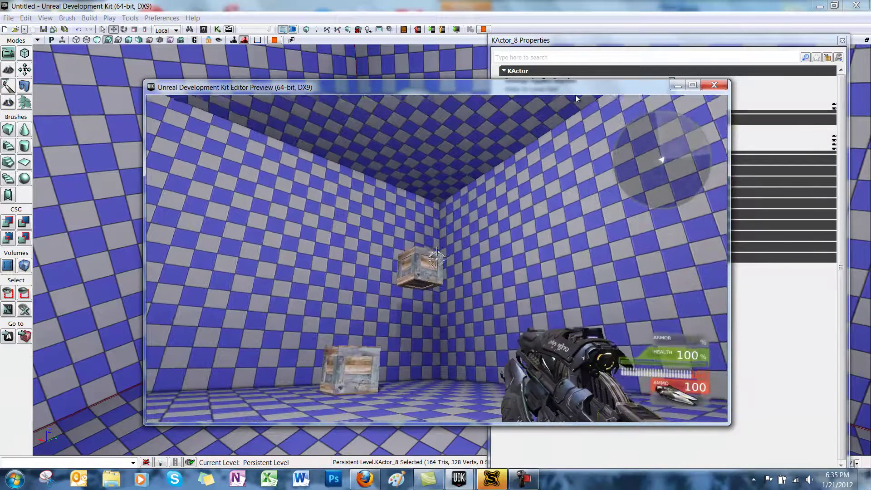
click(575, 94)
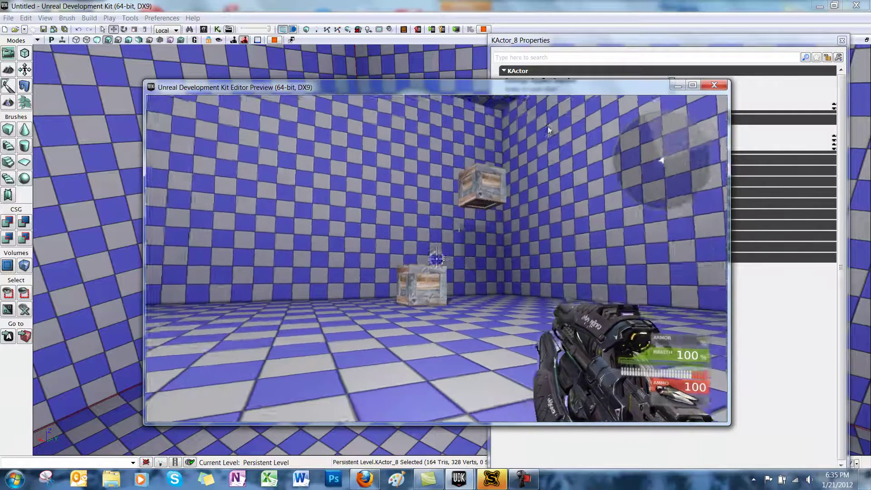
click(545, 132)
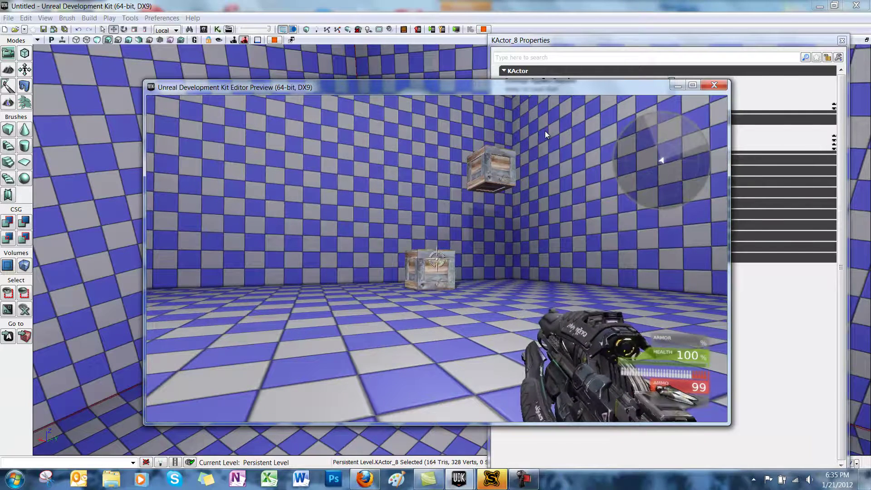
click(545, 131)
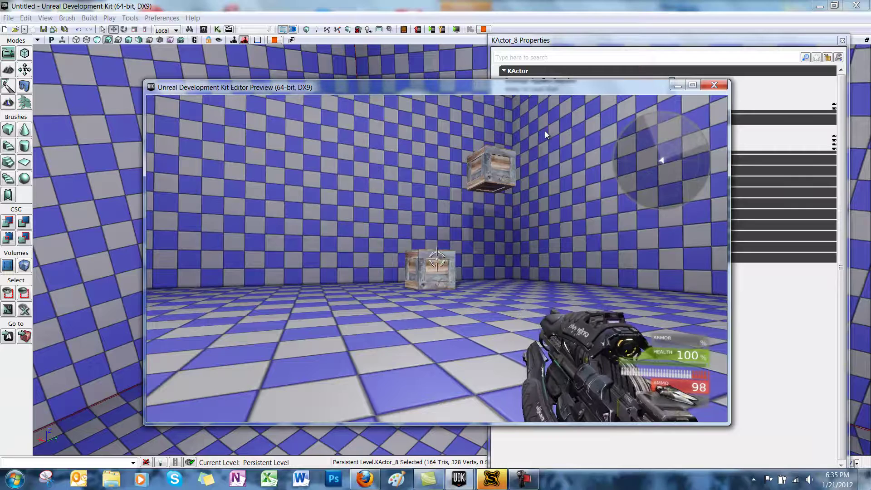
key(Escape)
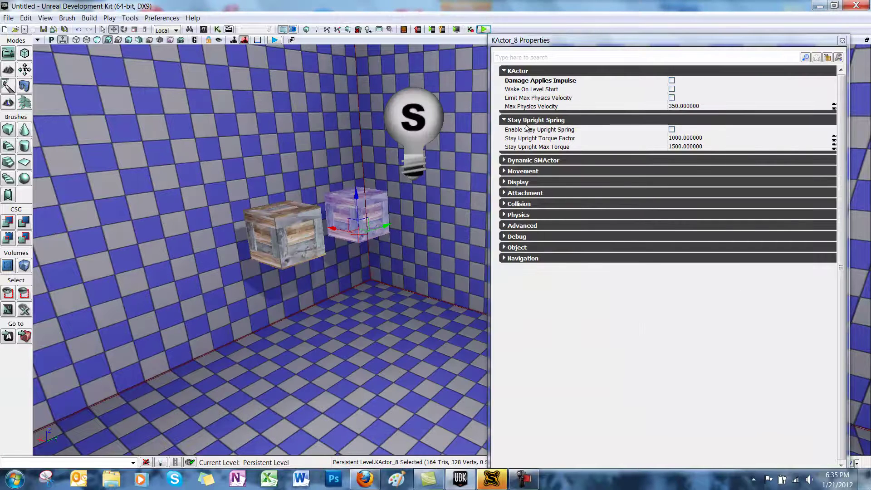
Turn Damage Applies Impulse back on for the rear crate and enable Stay Upright Spring for the front crate
click(671, 80)
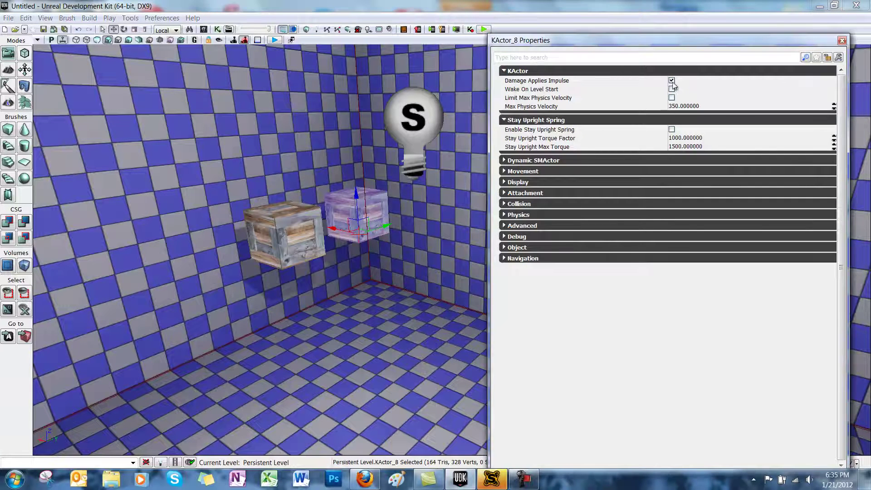
click(304, 224)
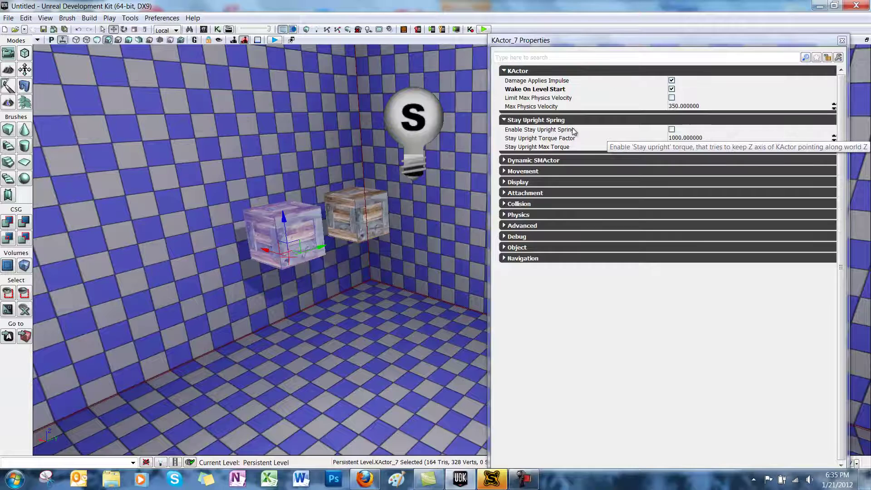
click(671, 129)
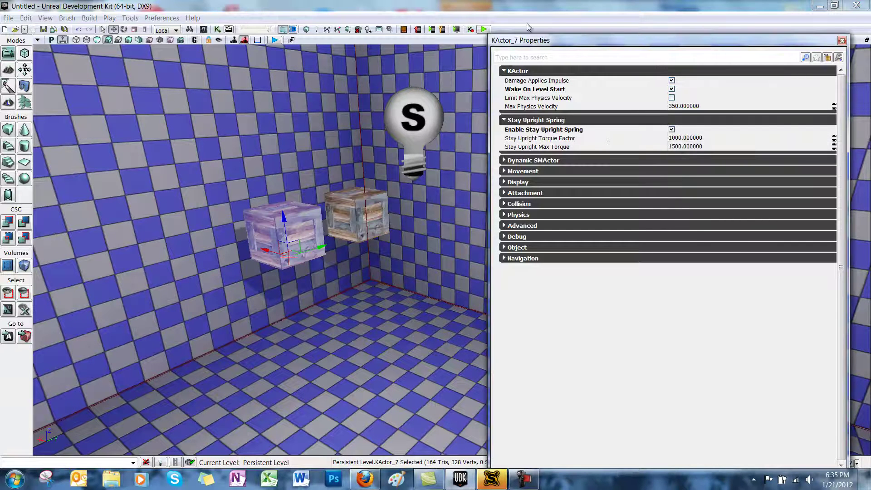
Play the level and shoot the rear crate repeatedly to see how it tumbles without the upright spring
click(484, 30)
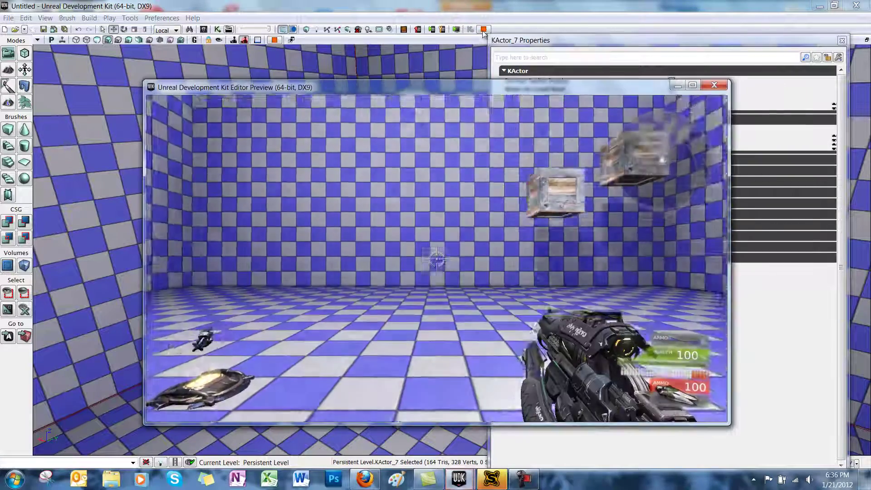
key(w)
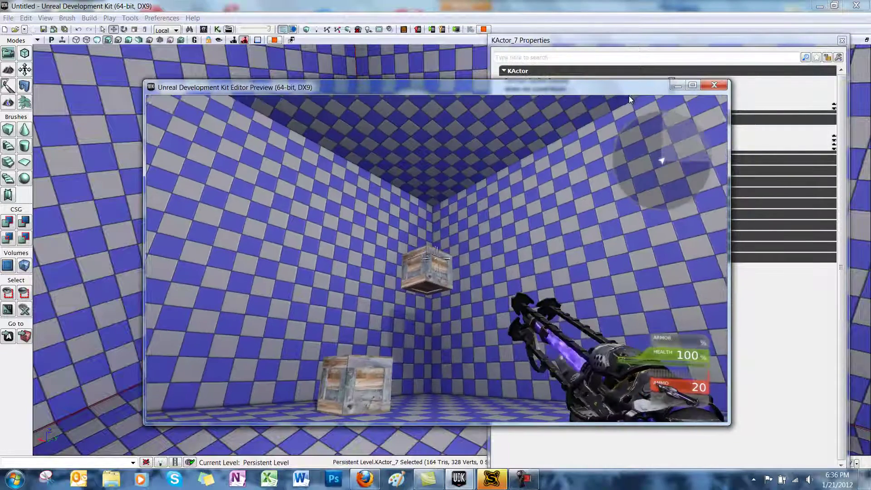
click(628, 97)
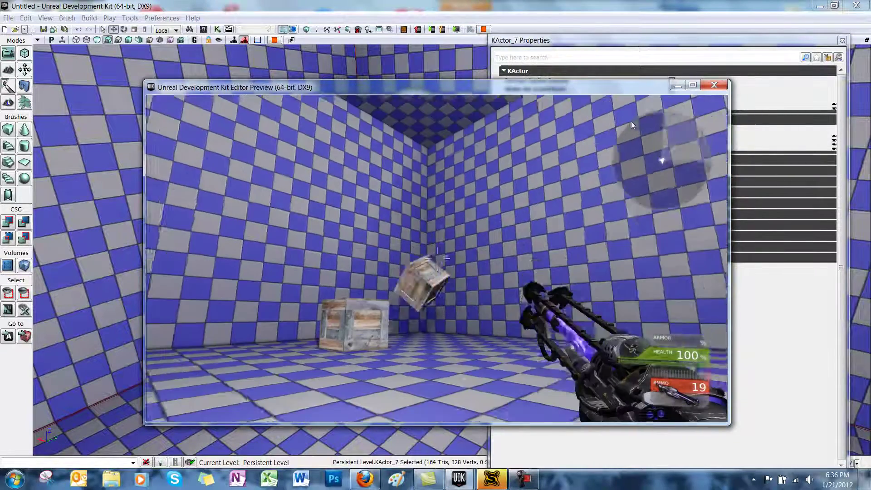
key(w)
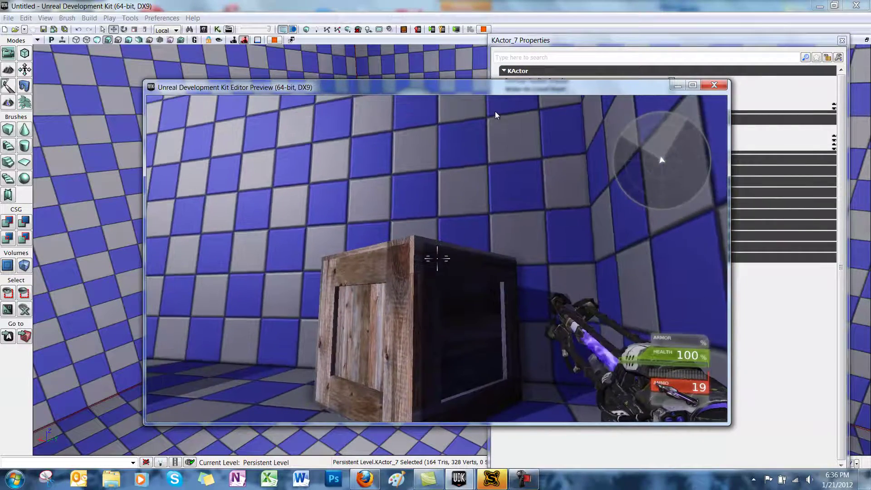
click(493, 108)
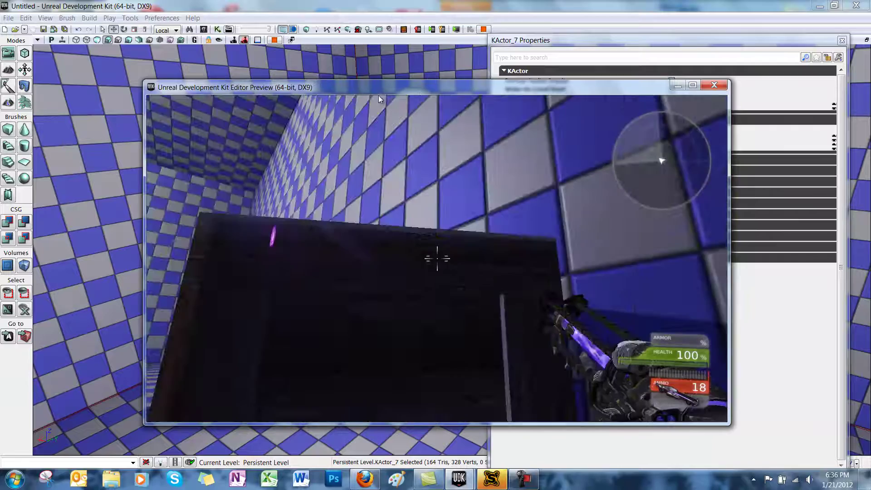
click(378, 95)
click(219, 99)
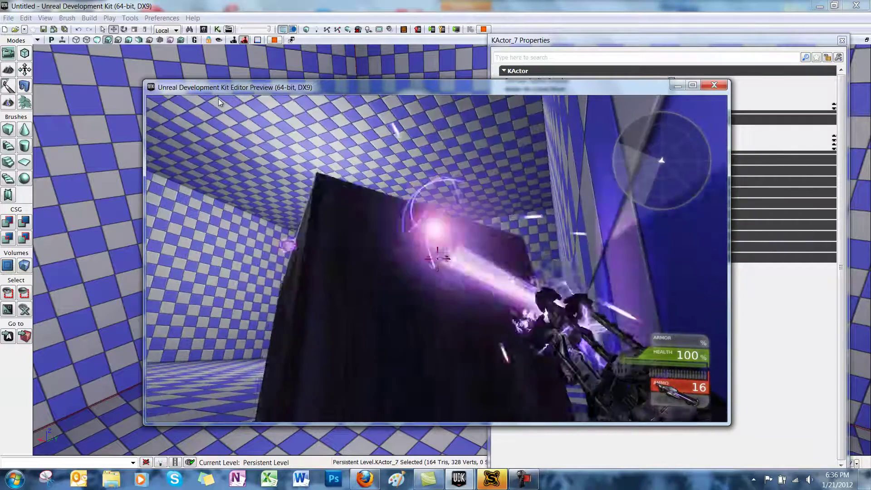
click(219, 98)
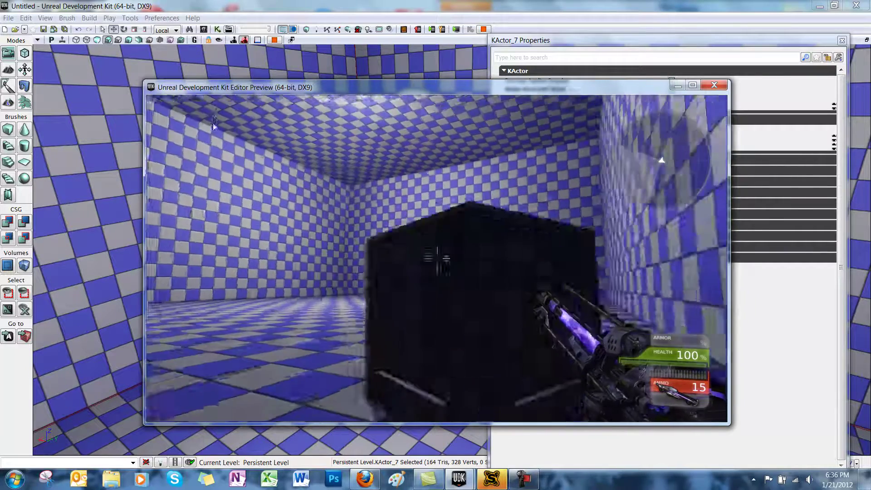
Shoot the crate with Stay Upright Spring enabled from several sides to examine its balance, and end the preview
key(w)
key(w)
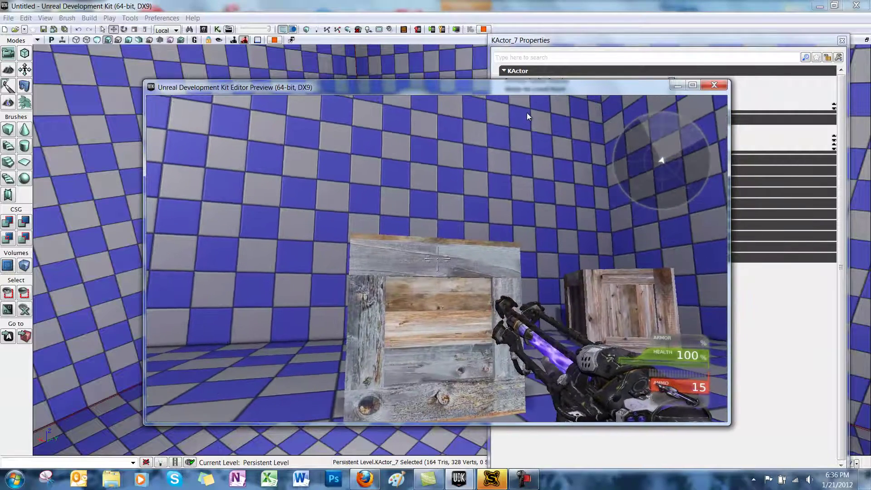
click(526, 111)
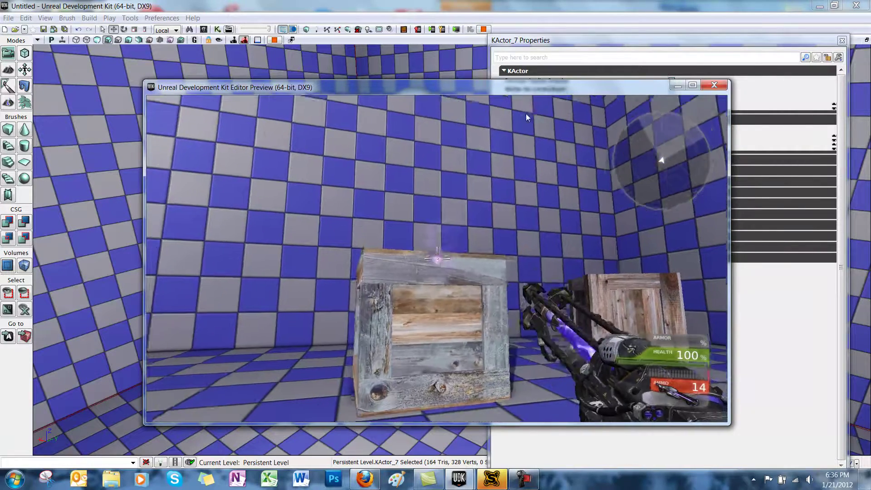
key(a)
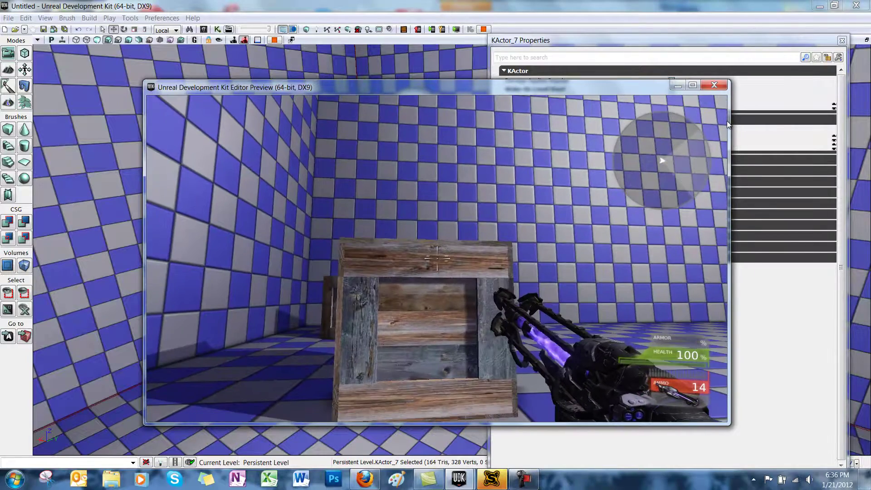
click(727, 125)
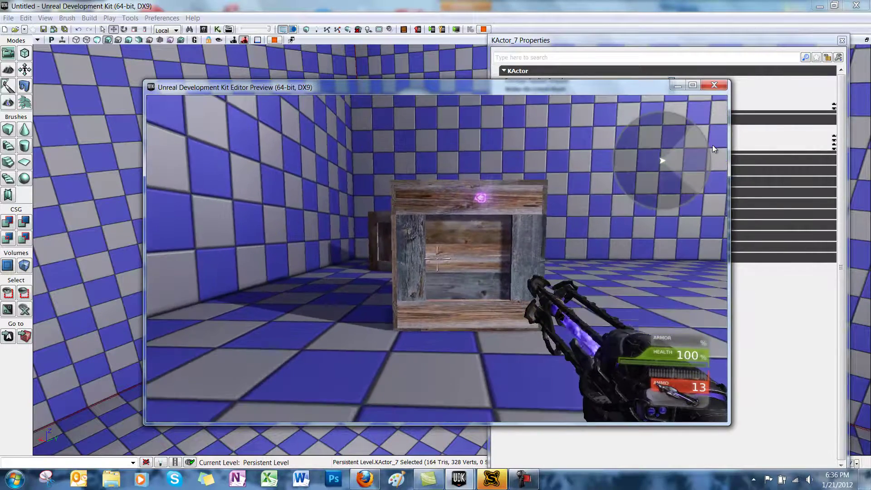
key(w)
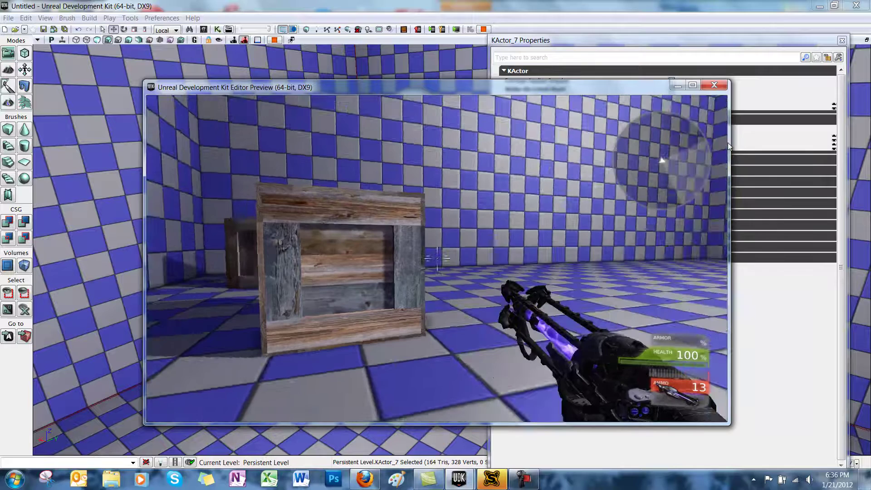
key(Escape)
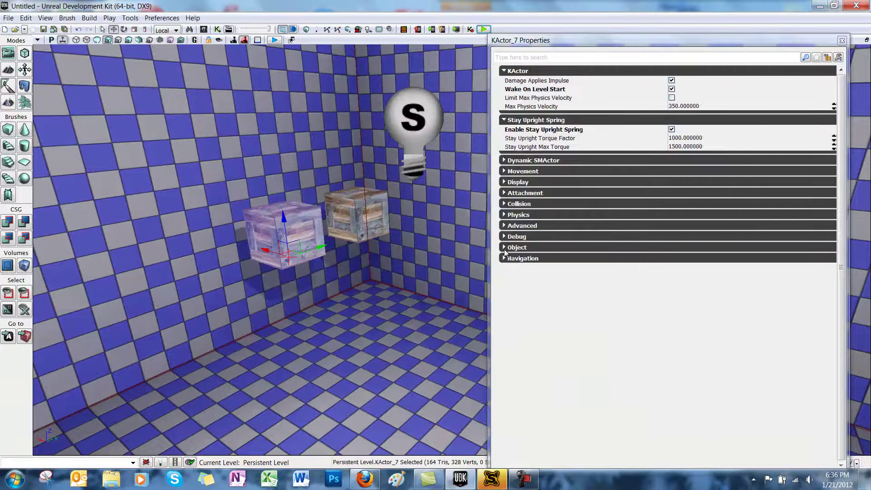
Convert the rear crate from a KActor to a StaticMeshActor
click(356, 219)
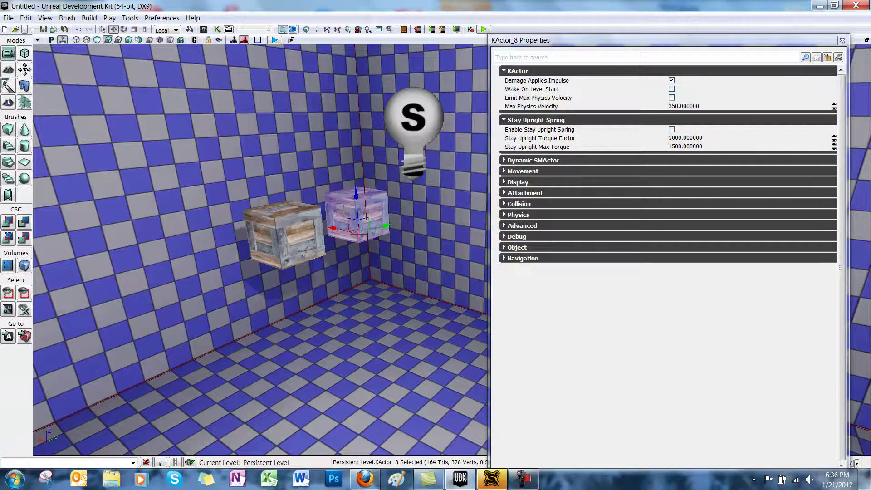
right_click(343, 214)
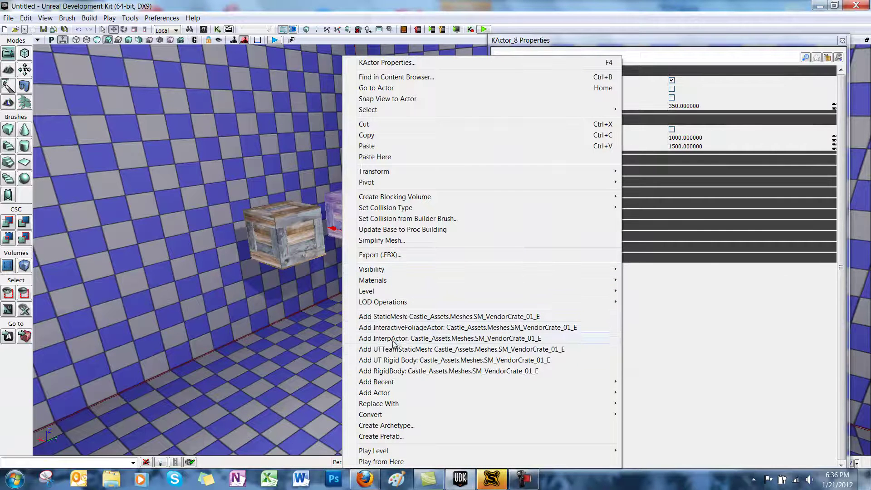
mouse_move(370, 416)
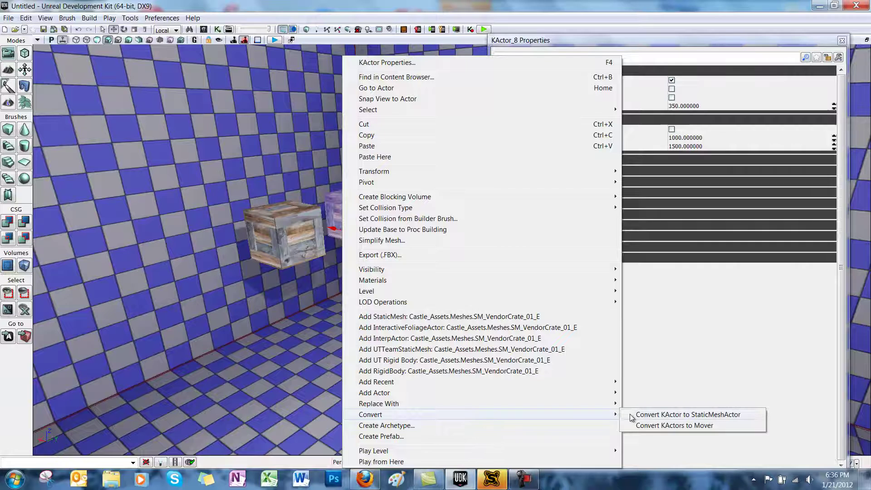
click(738, 417)
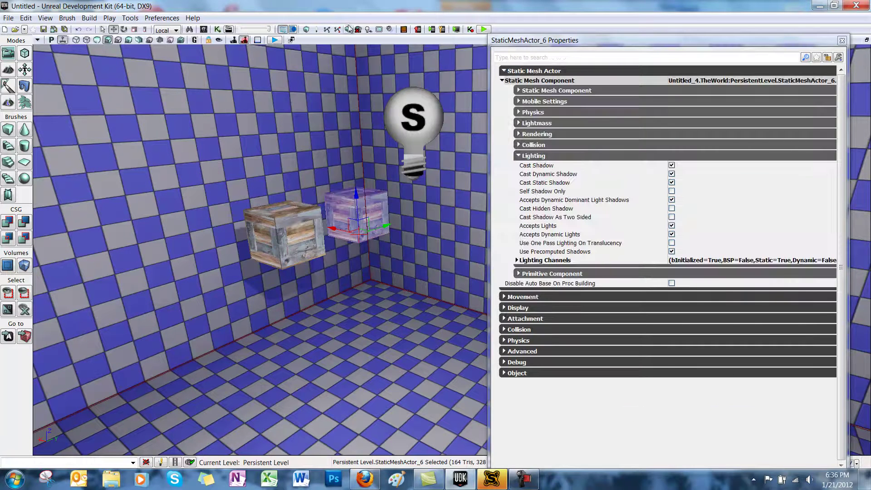
Build the level's lighting at Preview quality with Lightmass, including BSP and static meshes
click(316, 29)
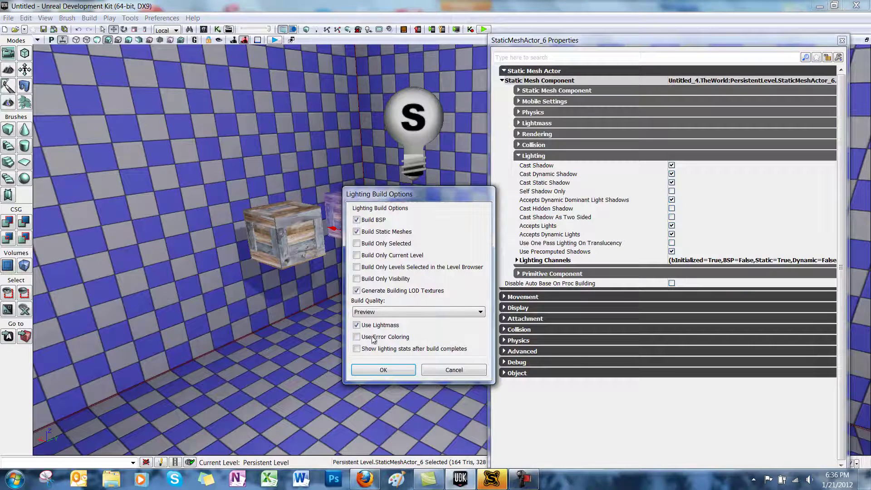
click(371, 371)
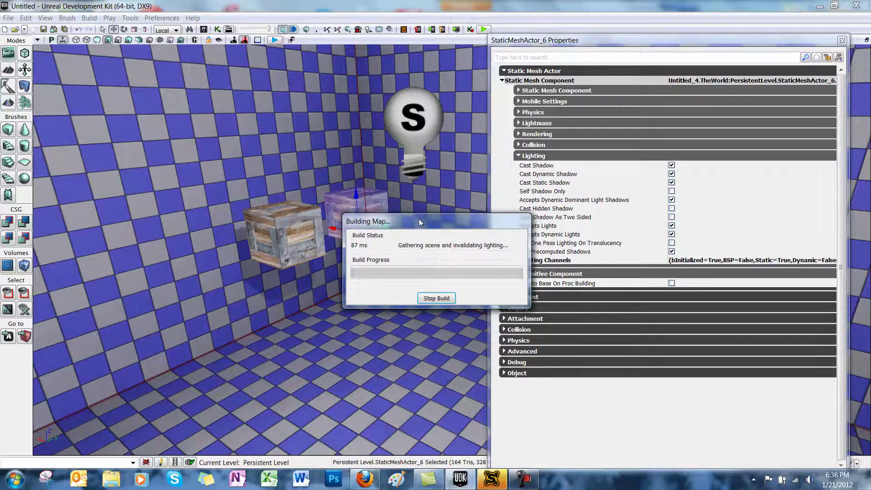